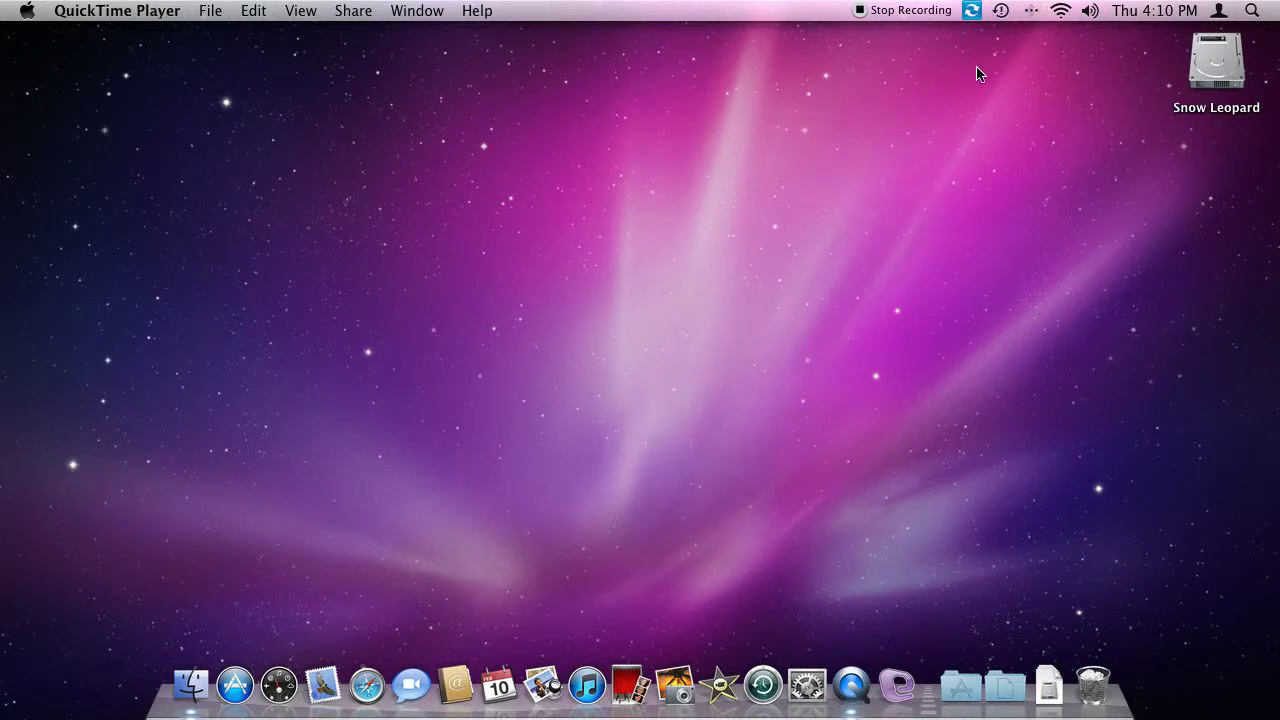
# Open the PocketMac menu-bar menu to show its sync and preference options
pyautogui.click(972, 11)
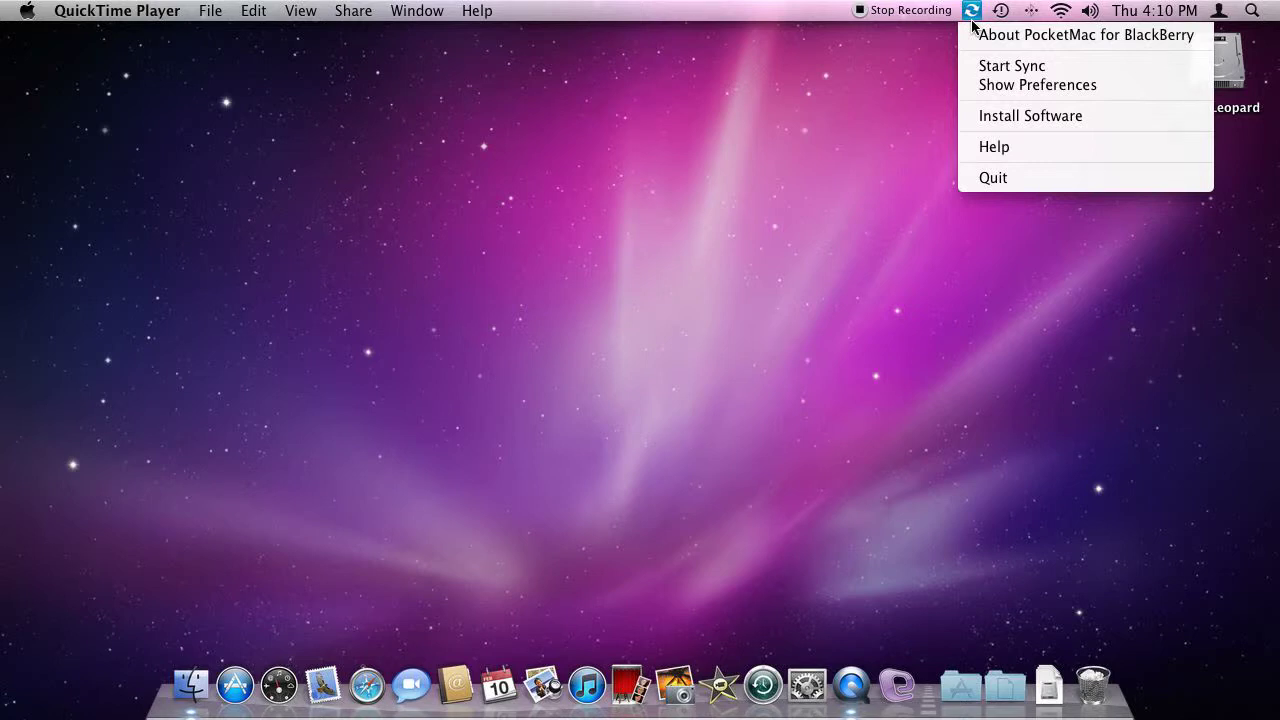
# In Preferences, enable two-way syncing of all Address Book contact categories
pyautogui.click(983, 85)
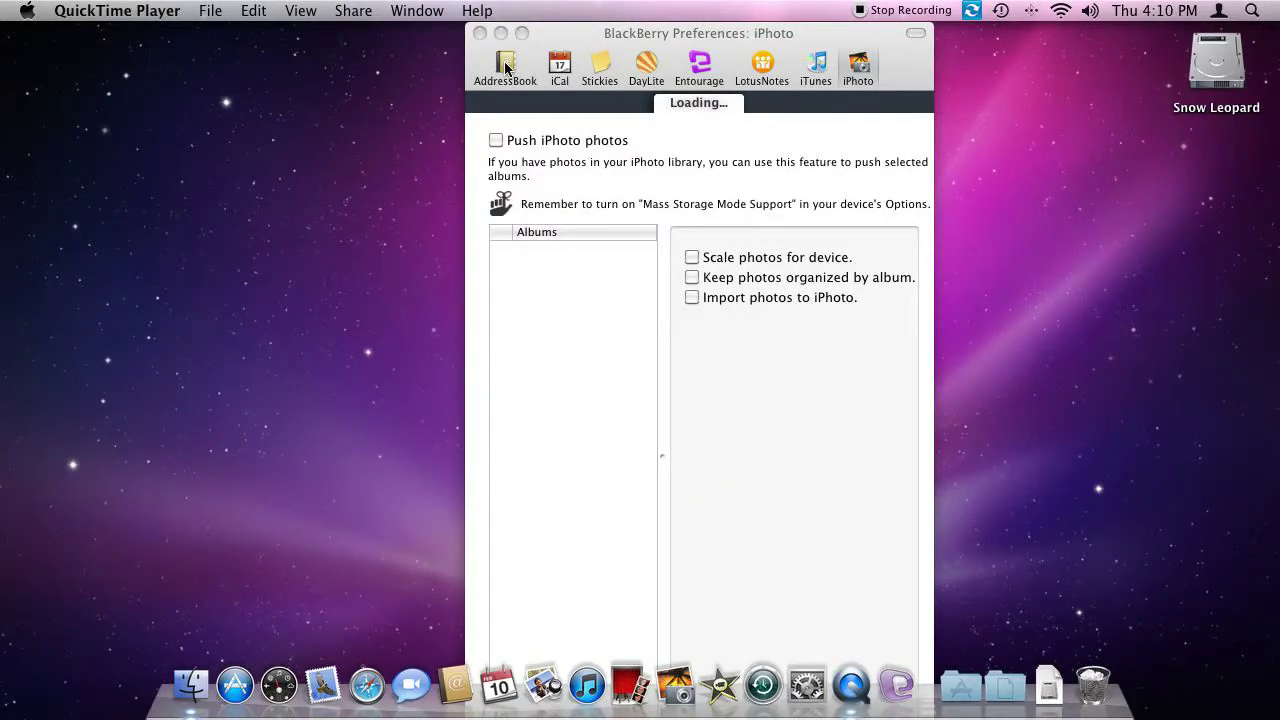
pyautogui.click(506, 67)
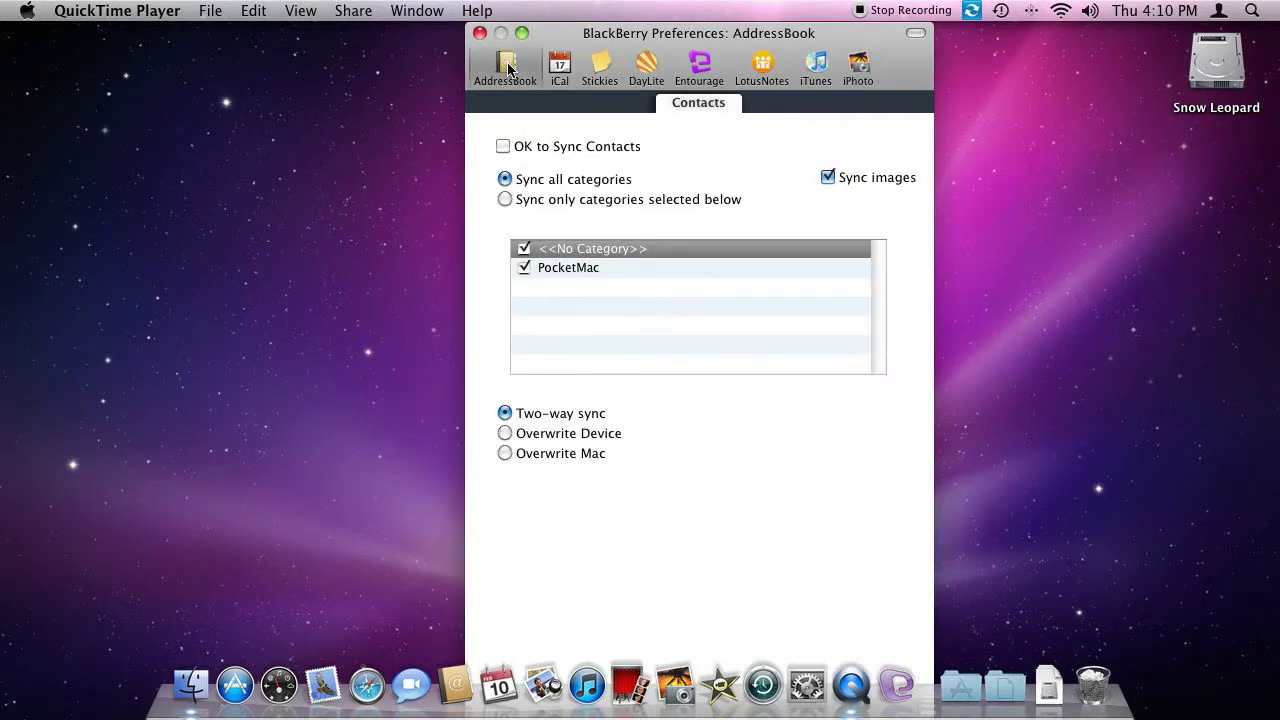
pyautogui.click(509, 154)
pyautogui.click(491, 91)
# Enable syncing of iCal appointments and iCal tasks
pyautogui.click(558, 72)
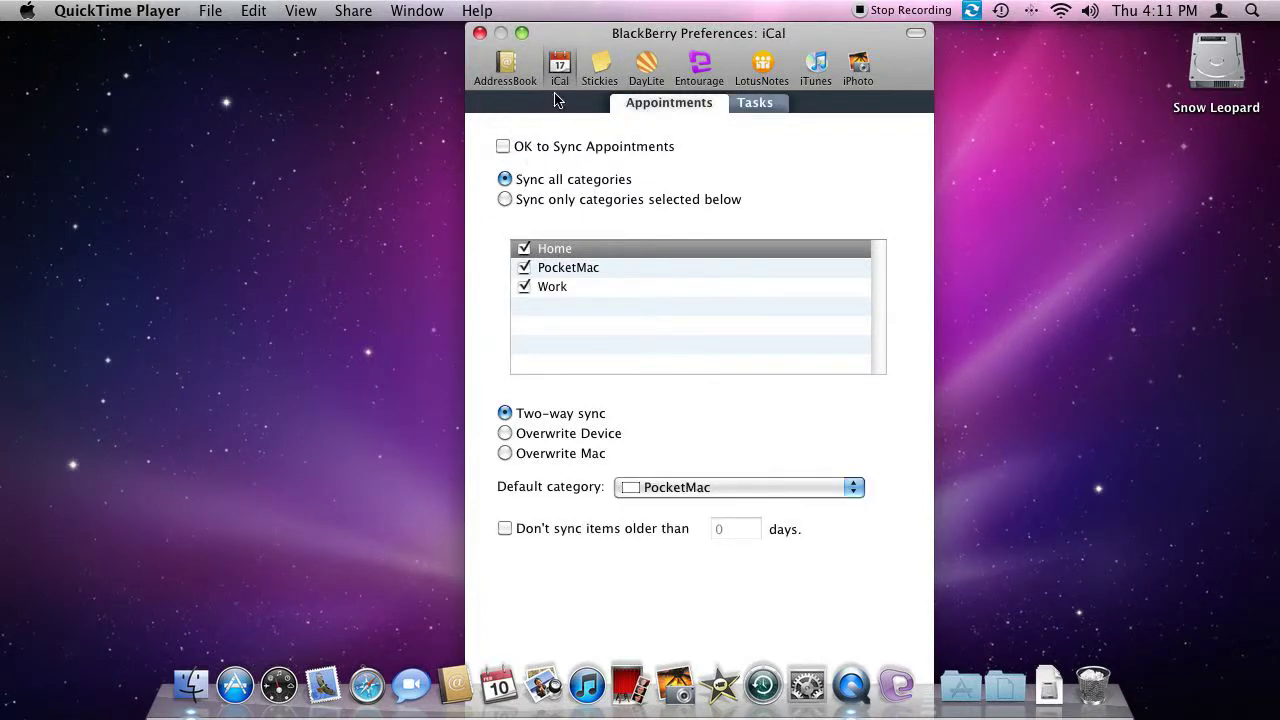
pyautogui.click(511, 148)
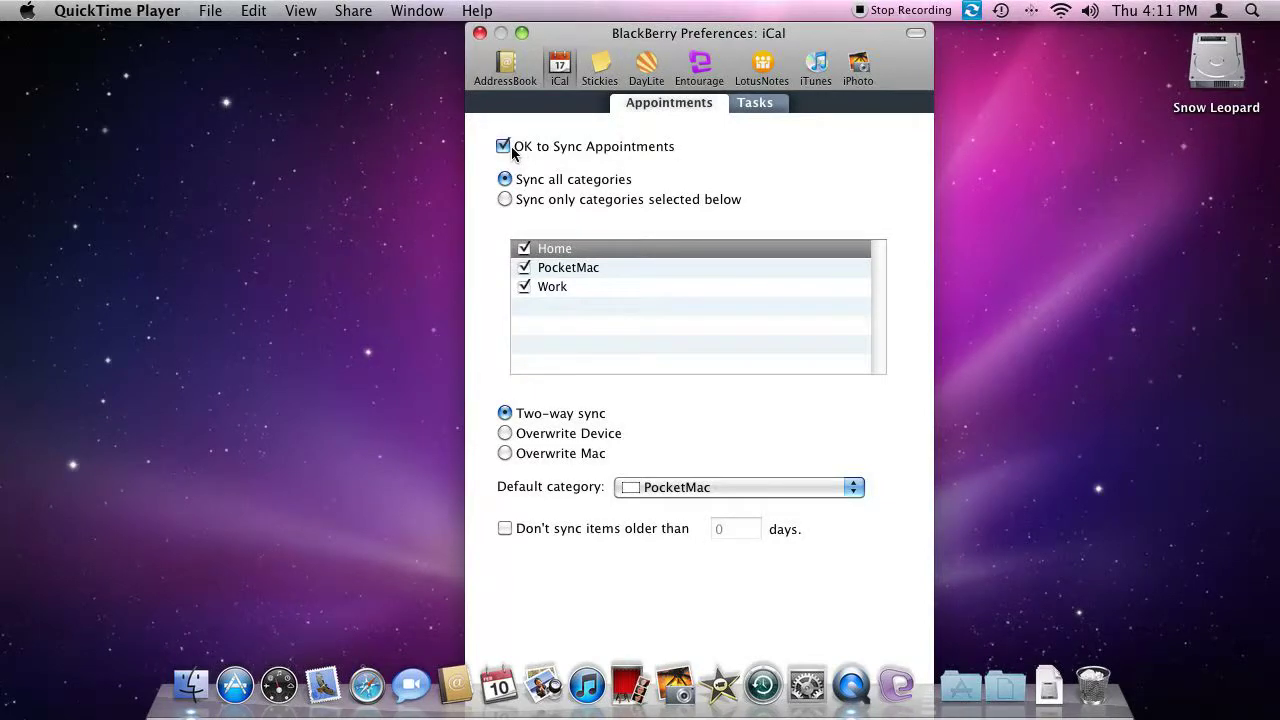
pyautogui.click(746, 107)
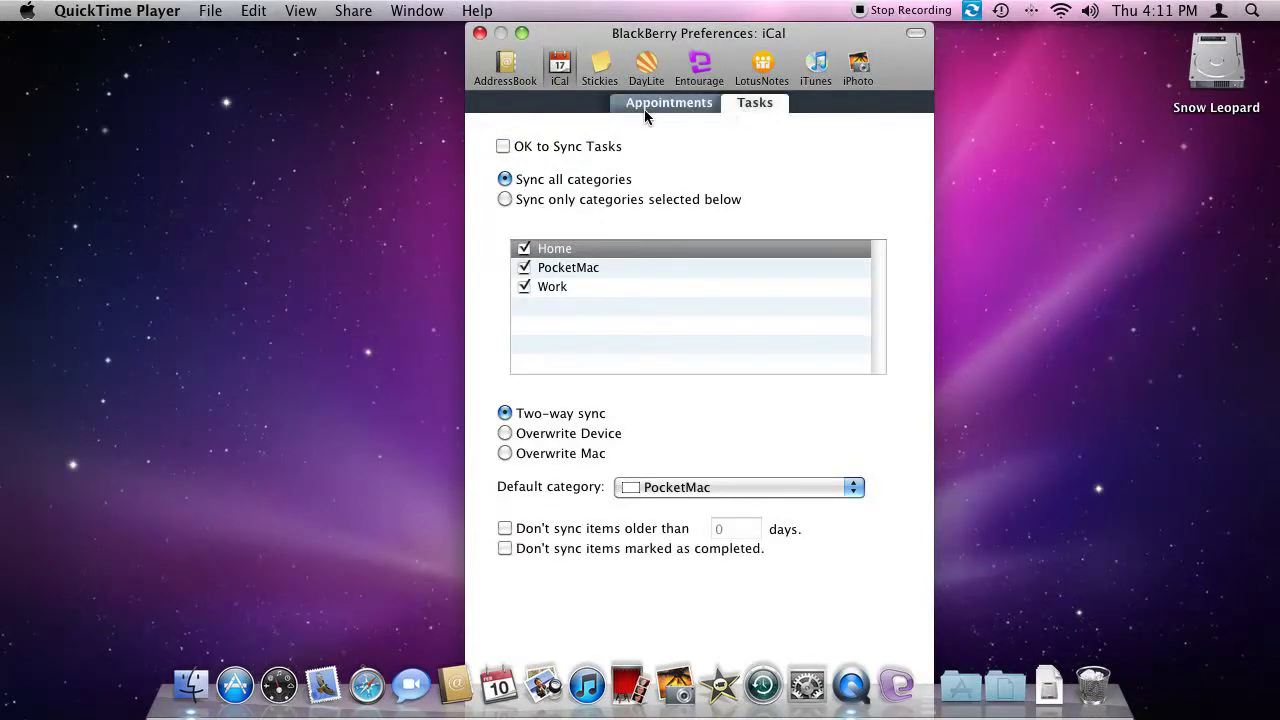
pyautogui.click(516, 148)
# Review the AddressBook settings, then the iCal tasks and appointments panes again
pyautogui.click(499, 76)
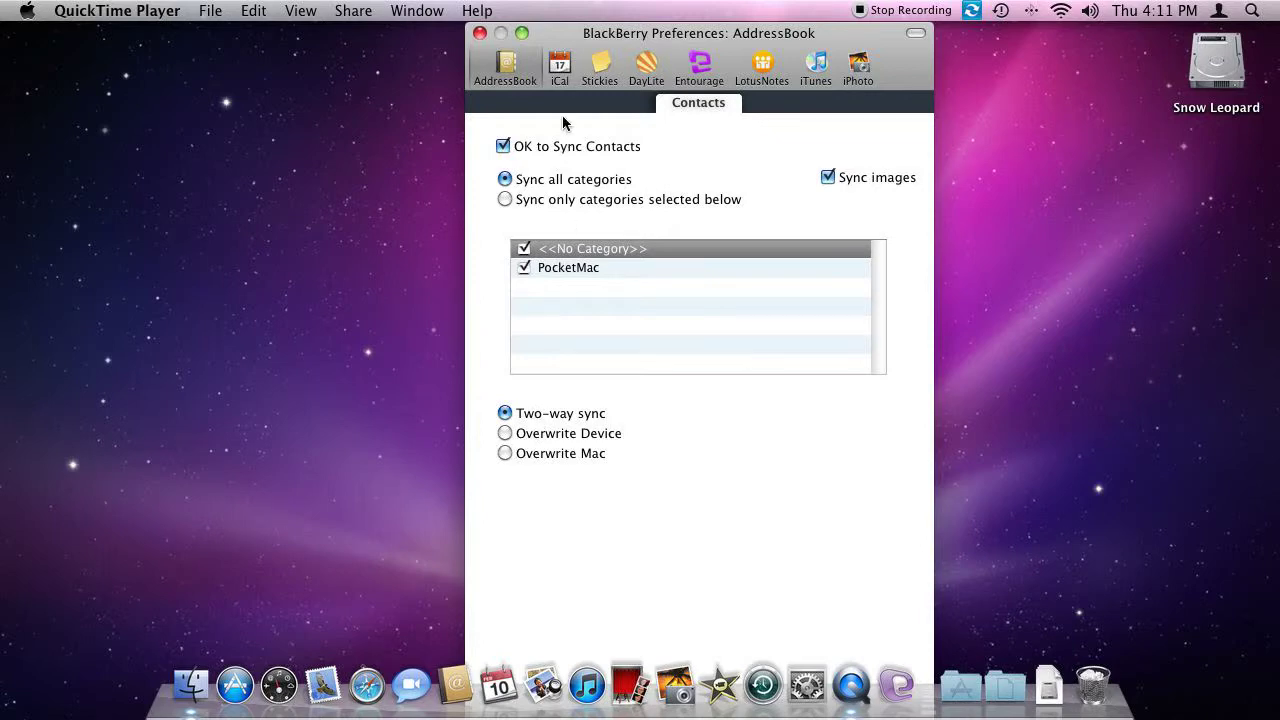
pyautogui.click(561, 74)
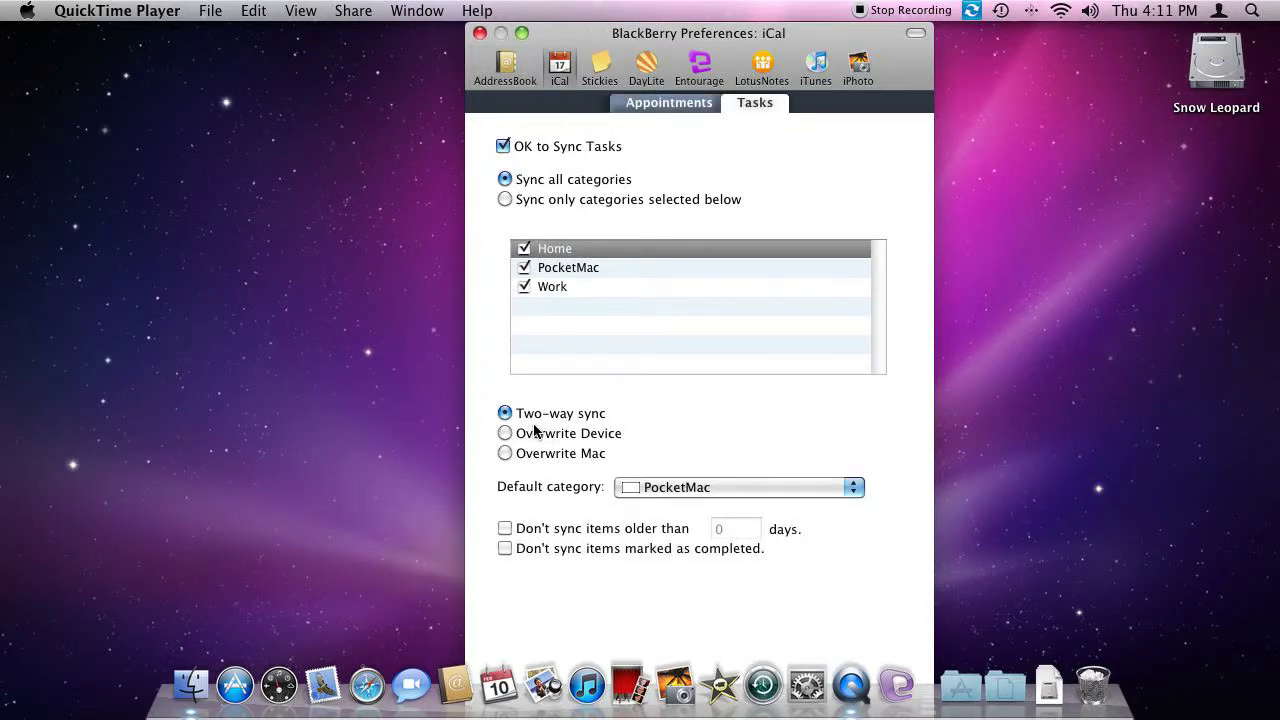
pyautogui.click(669, 108)
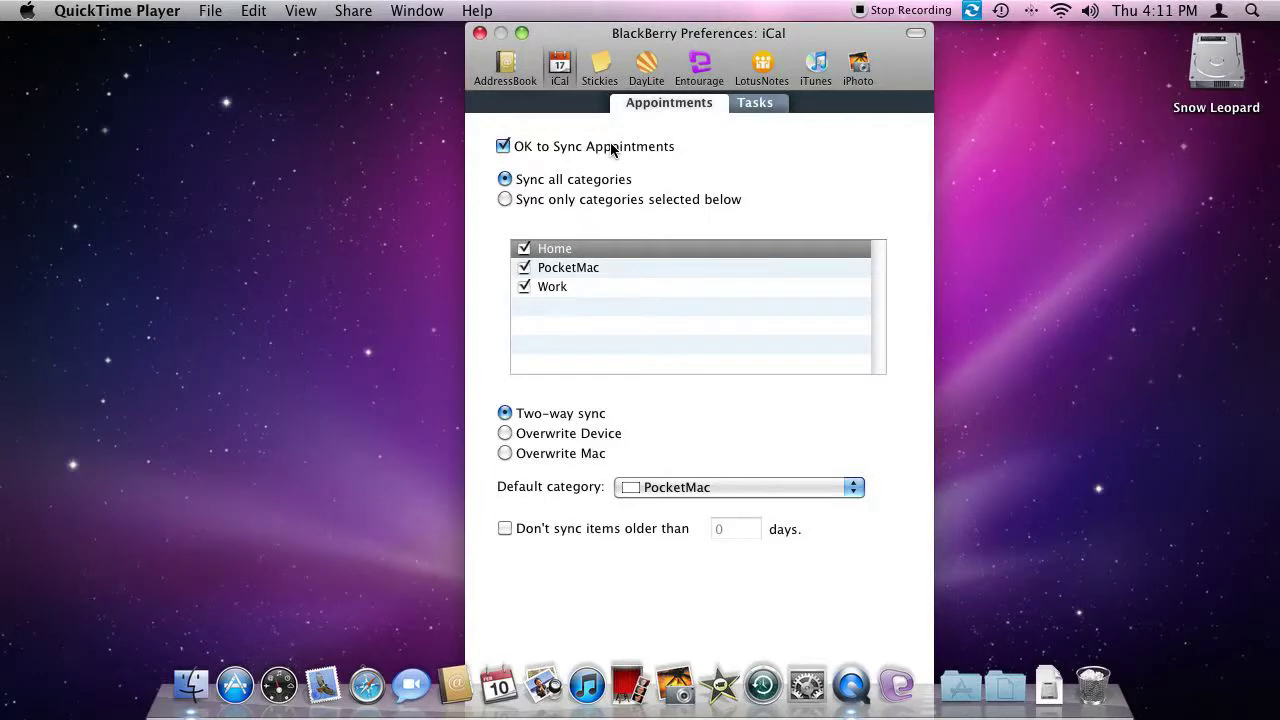
# Browse the AddressBook, Stickies, DayLite, Entourage, LotusNotes, iTunes and iPhoto preference panes
pyautogui.click(505, 66)
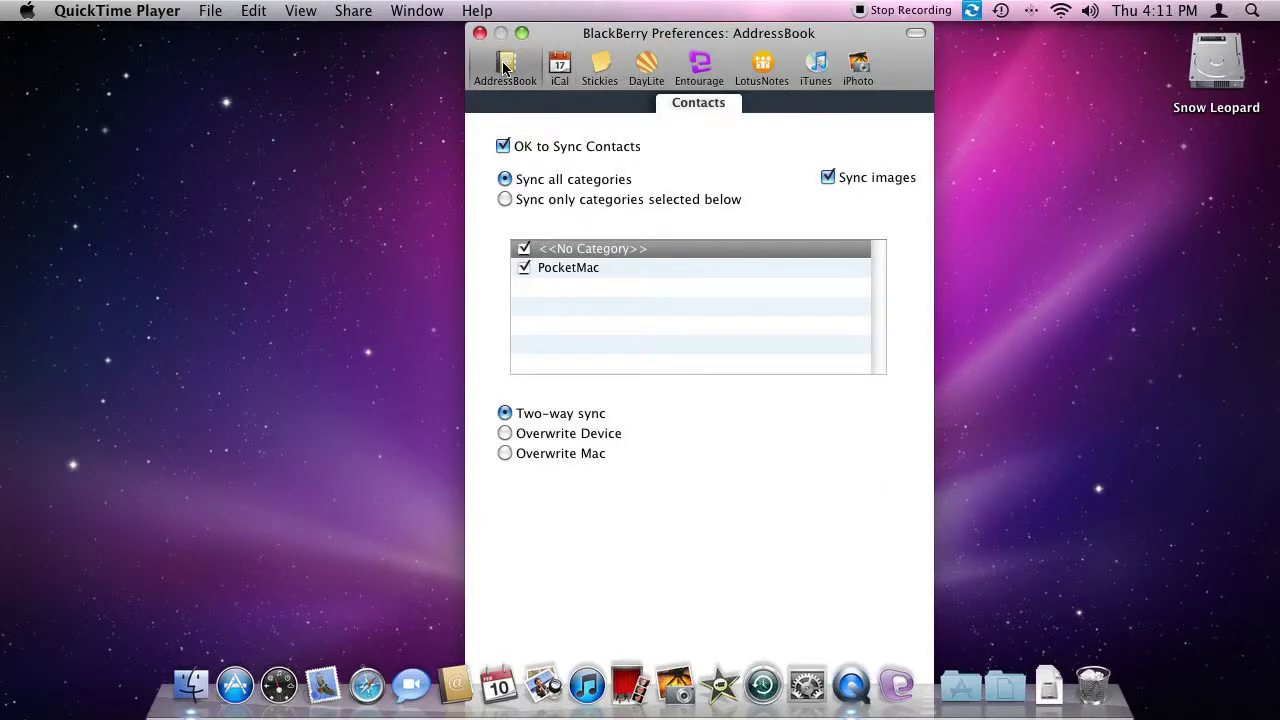
pyautogui.click(598, 64)
pyautogui.click(645, 66)
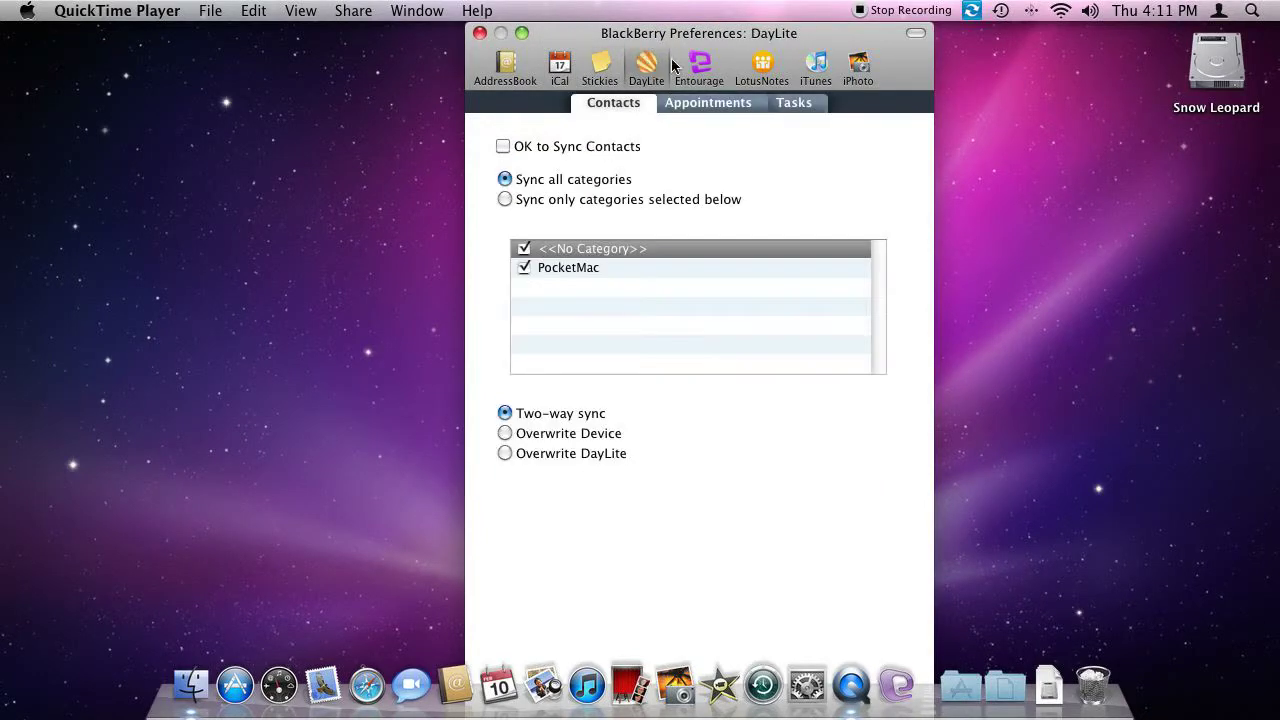
pyautogui.click(699, 64)
pyautogui.click(762, 64)
pyautogui.click(816, 64)
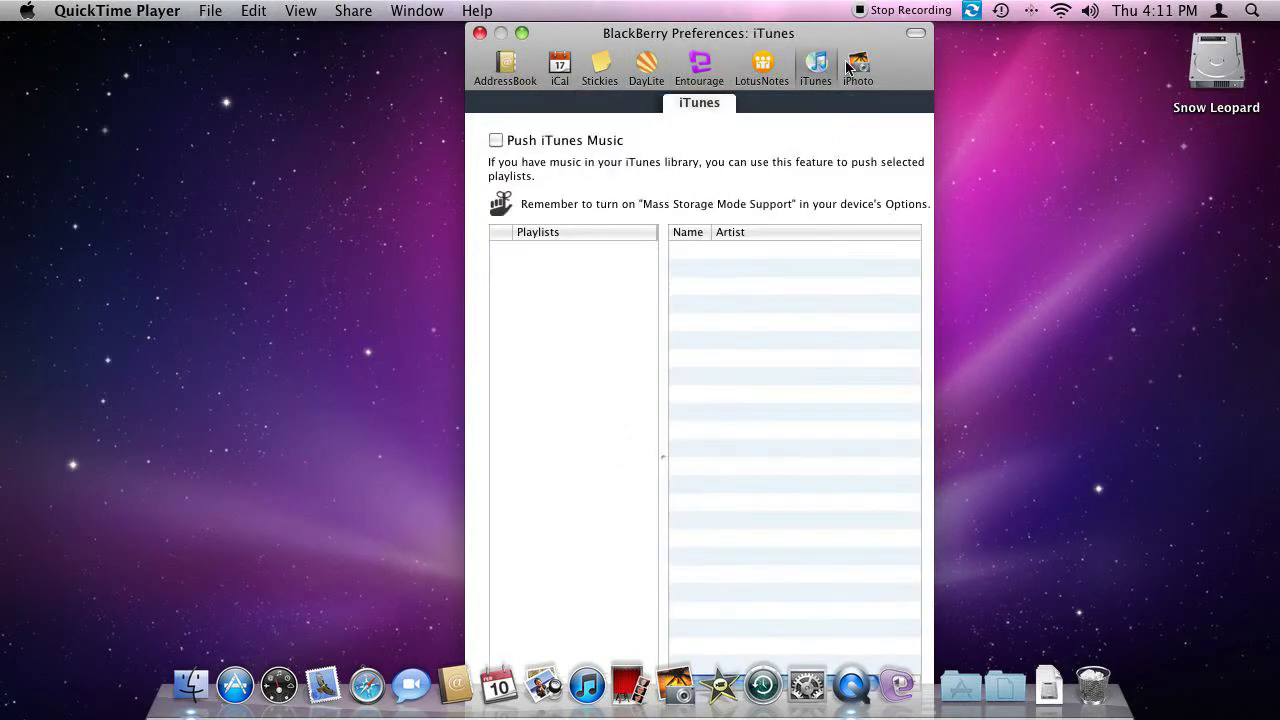
pyautogui.click(856, 66)
# Close Preferences and start a sync from the menu-bar icon
pyautogui.click(479, 33)
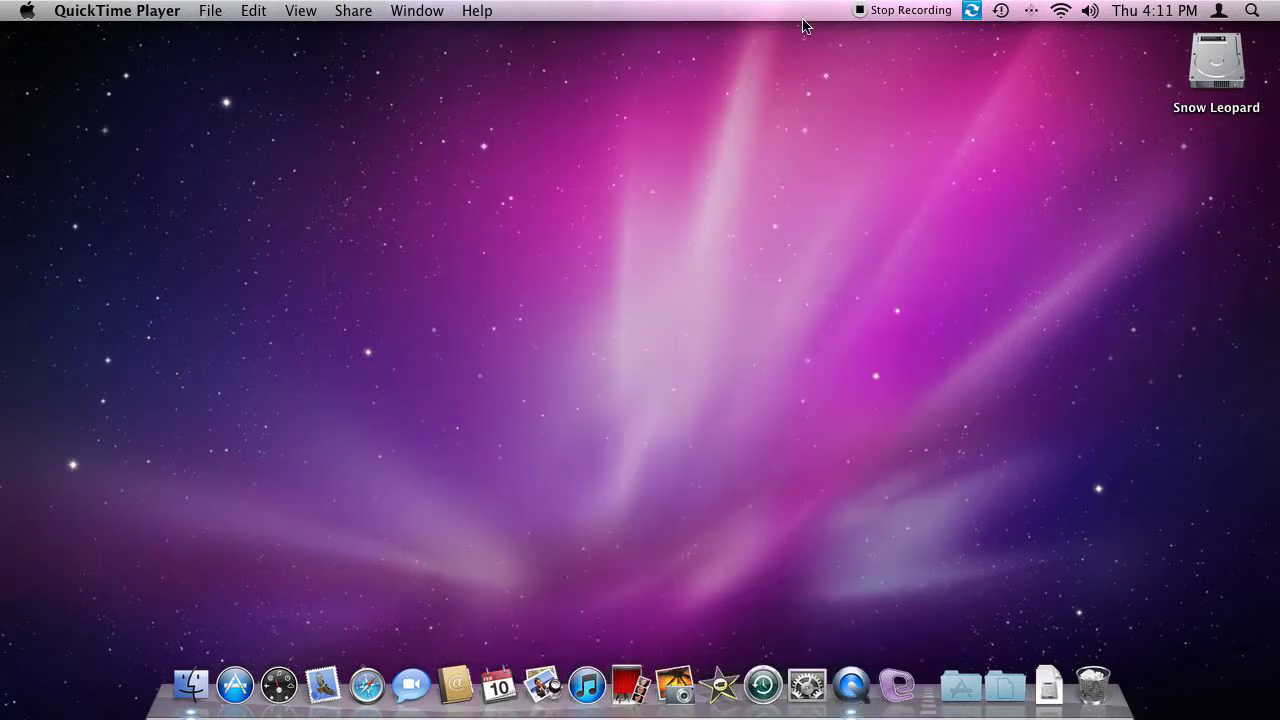
pyautogui.click(971, 10)
pyautogui.click(980, 67)
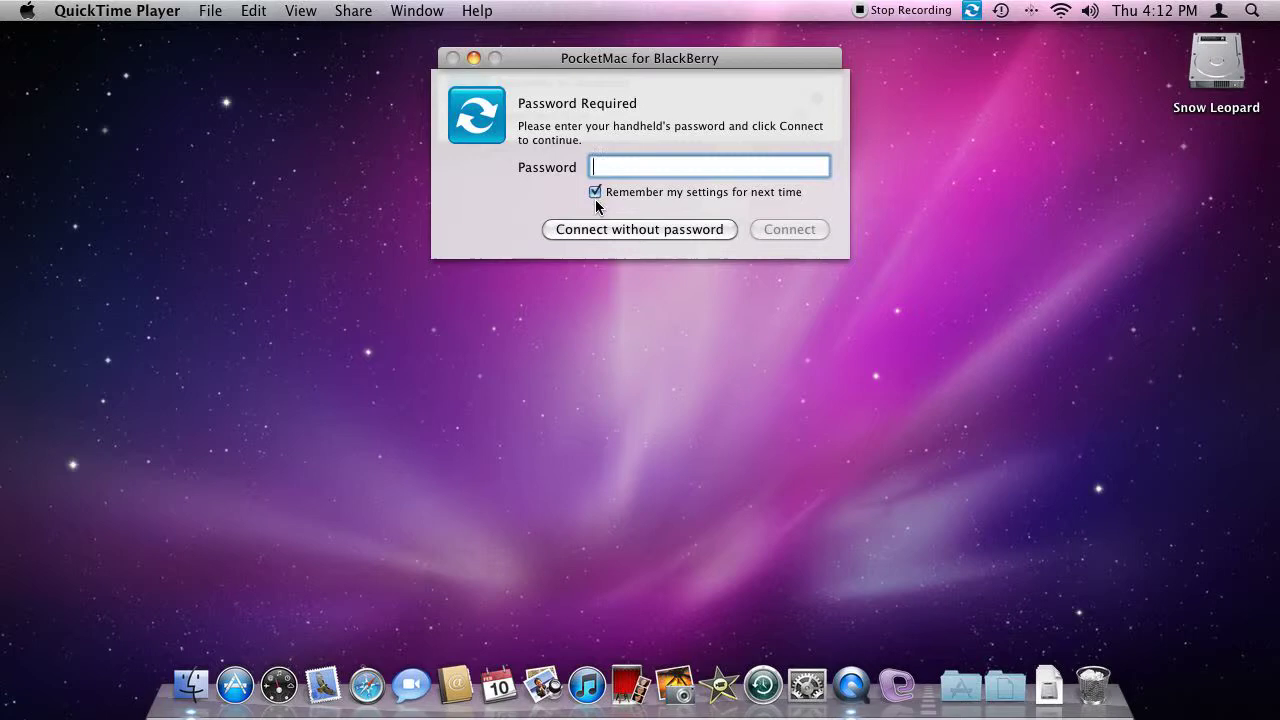
# Connect to the handheld without a password and move the sync progress window left
pyautogui.click(608, 229)
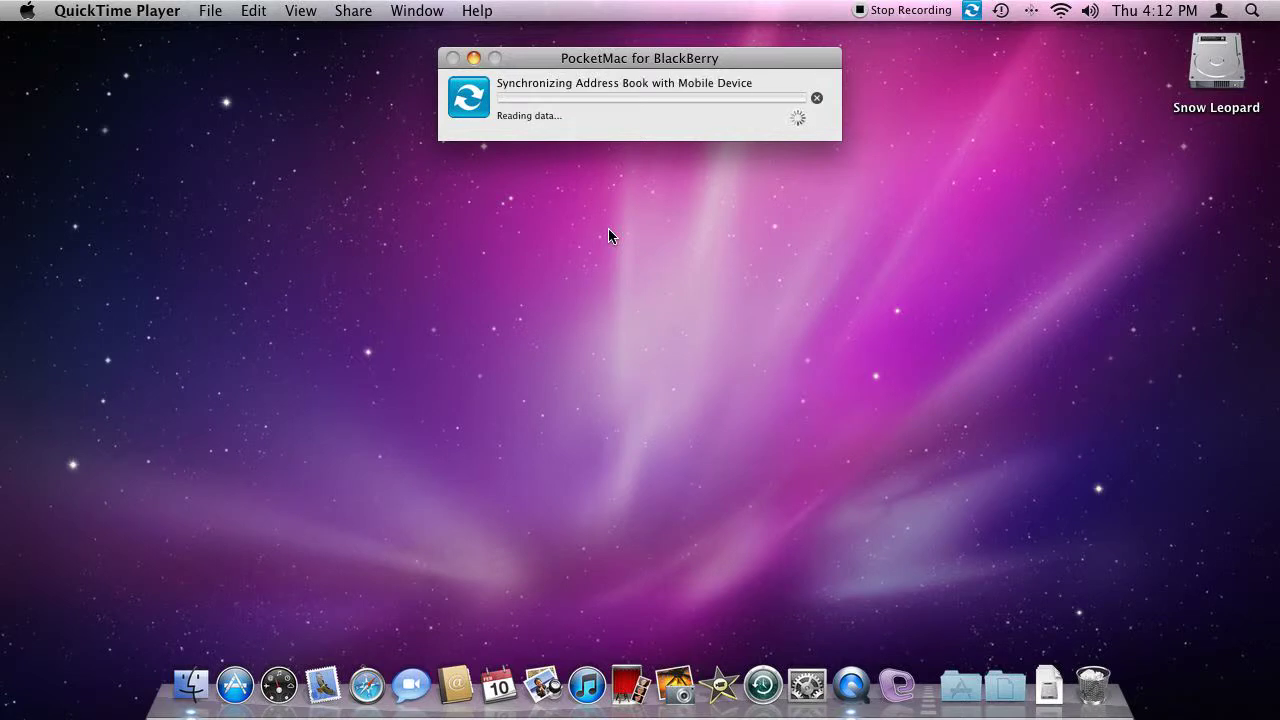
pyautogui.moveTo(535, 66); pyautogui.dragTo(352, 61)
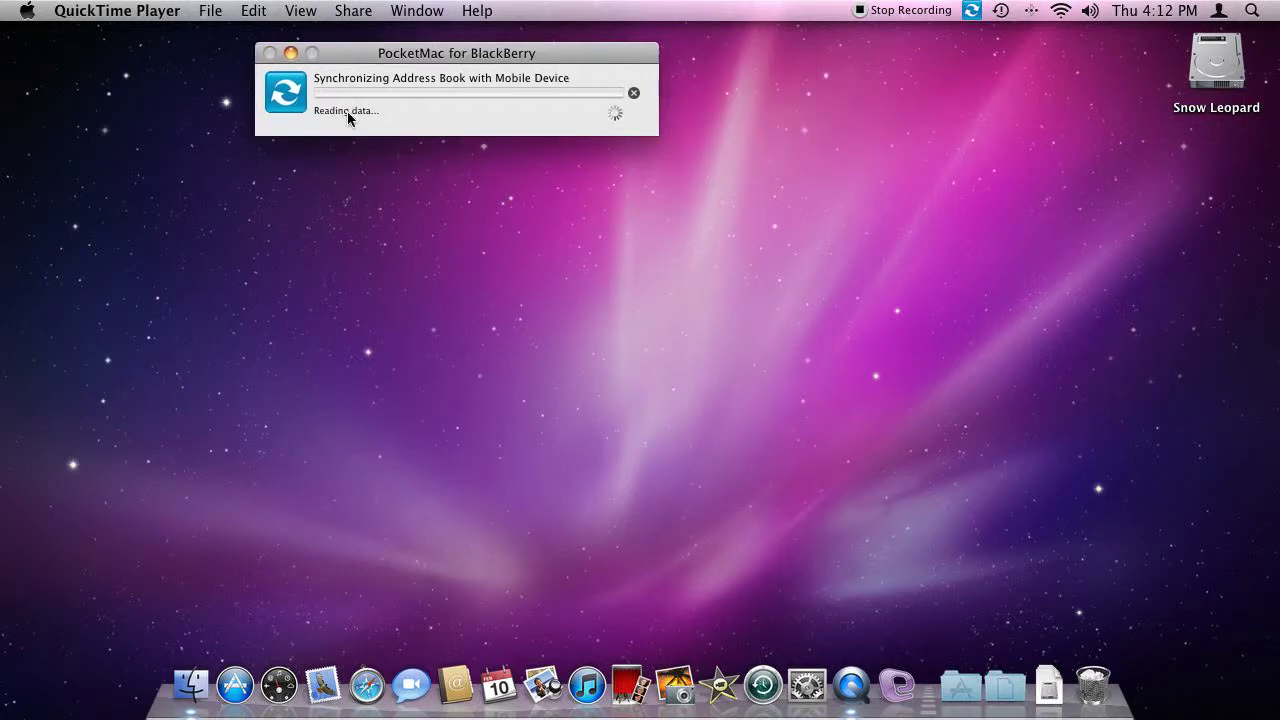